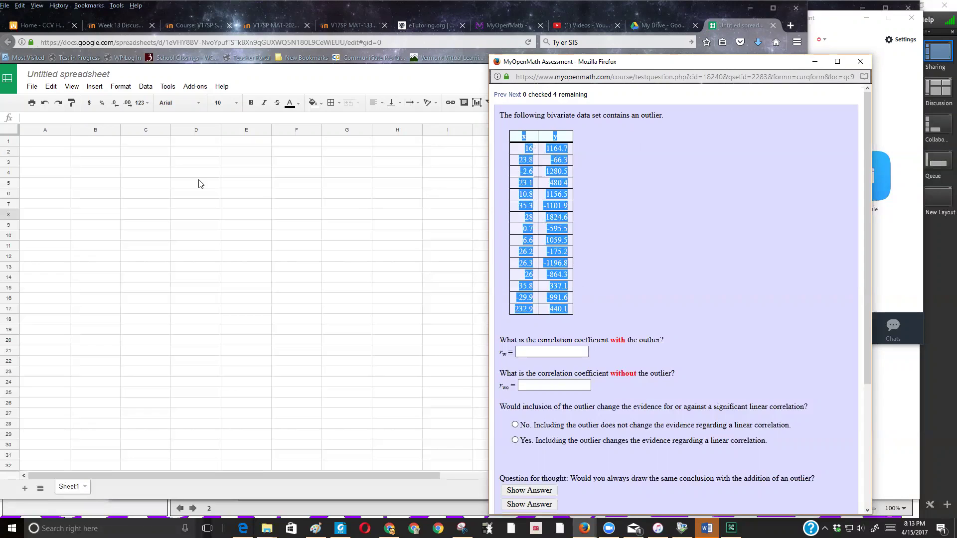
# Switch to the Google Sheets spreadsheet and paste the copied x and y data table starting at cell A2
pyautogui.click(50, 152)
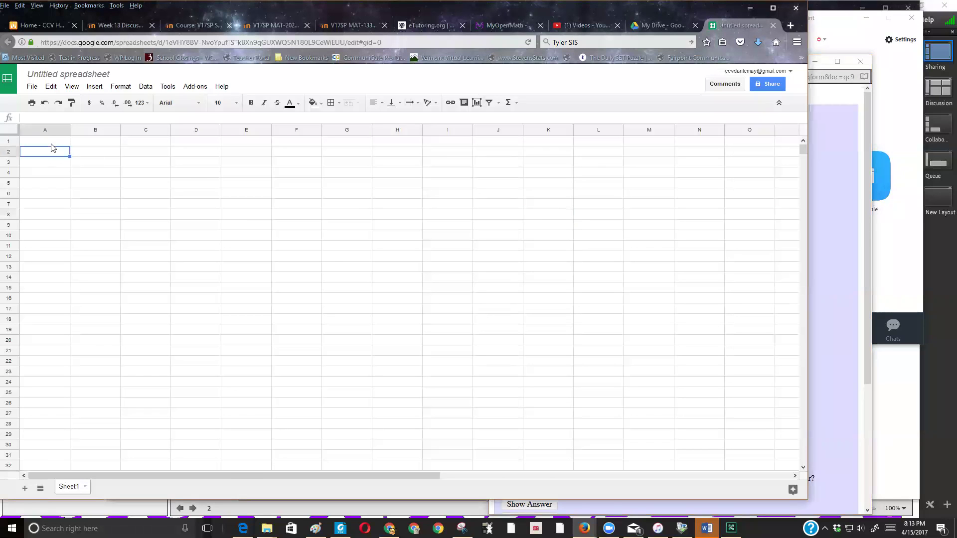
pyautogui.write('x\ty 16\t1164.7 23.8\t-66.3 -2.6\t1280.5 23.1\t480.4 10.8\t1156.5 35.3\t-1101.9 28\t1824.6 0.7\t-595.5 6.6\t1059.5 26.2\t-175.2 26.3\t-1196.8 26\t-864.3 35.8\t337.1 -29.9\t-991.6 232.9\t440.1')
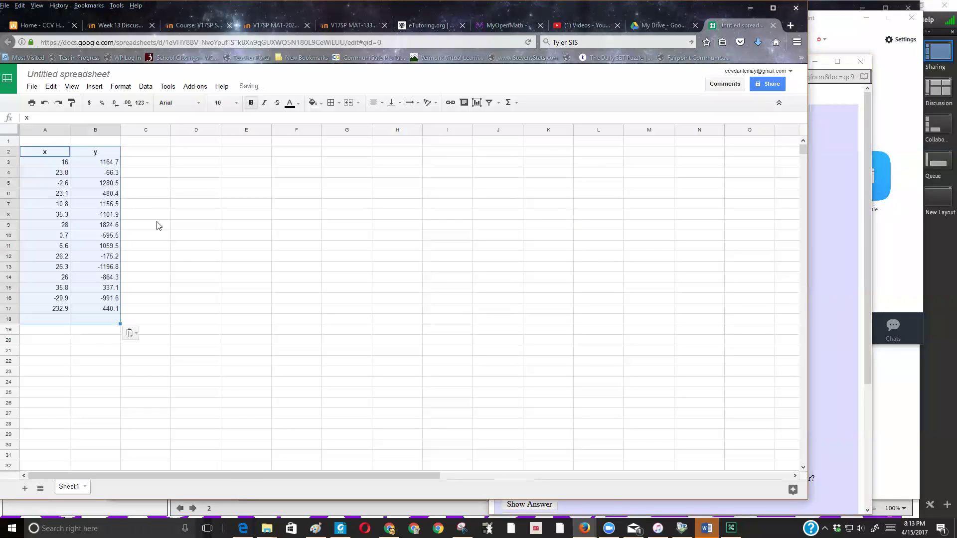
pyautogui.click(147, 172)
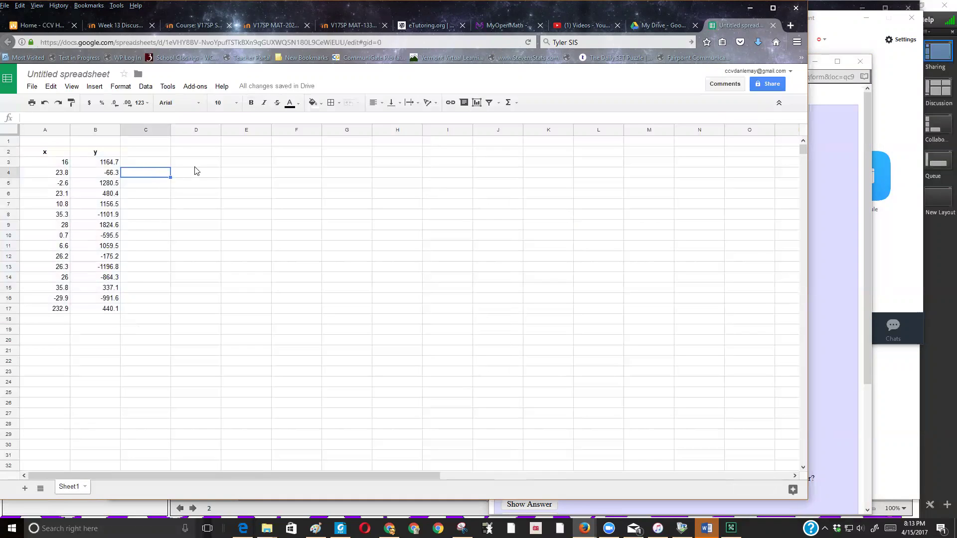
# Enter the label "Withoutlier" in cell D3
pyautogui.click(195, 167)
pyautogui.write('Withoutlier')
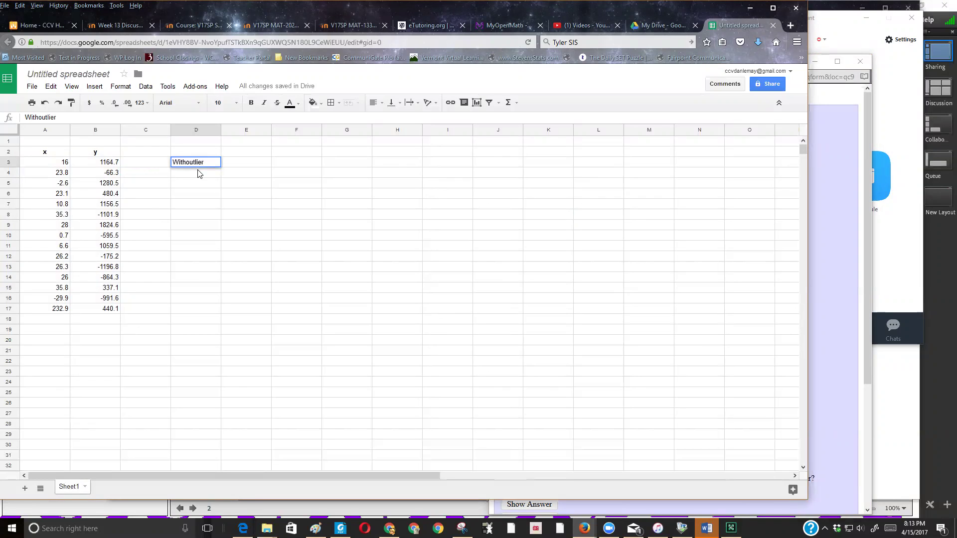
pyautogui.press('Tab')
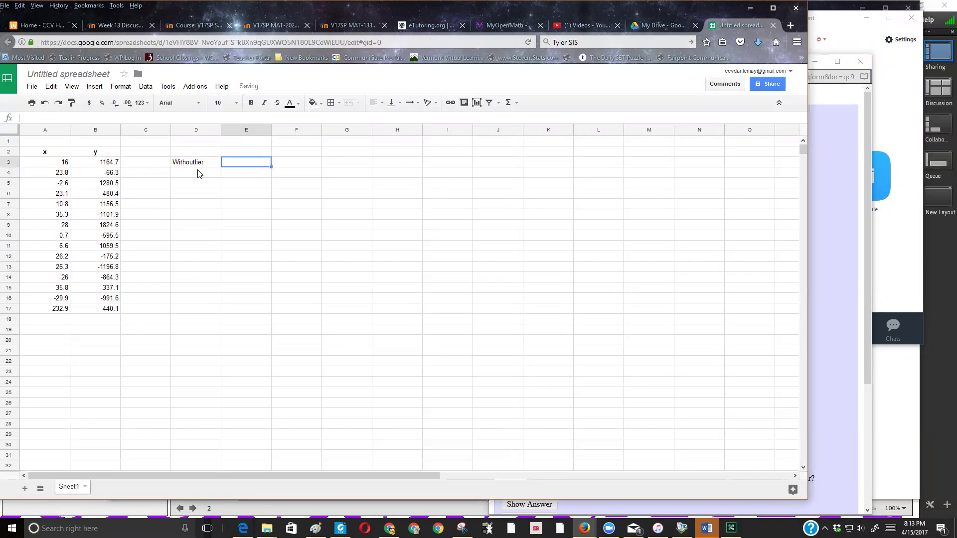
# Calculate the correlation coefficient of the full data set in cell E3 with =CORREL(B3:B17,A3:A17)
pyautogui.write('=')
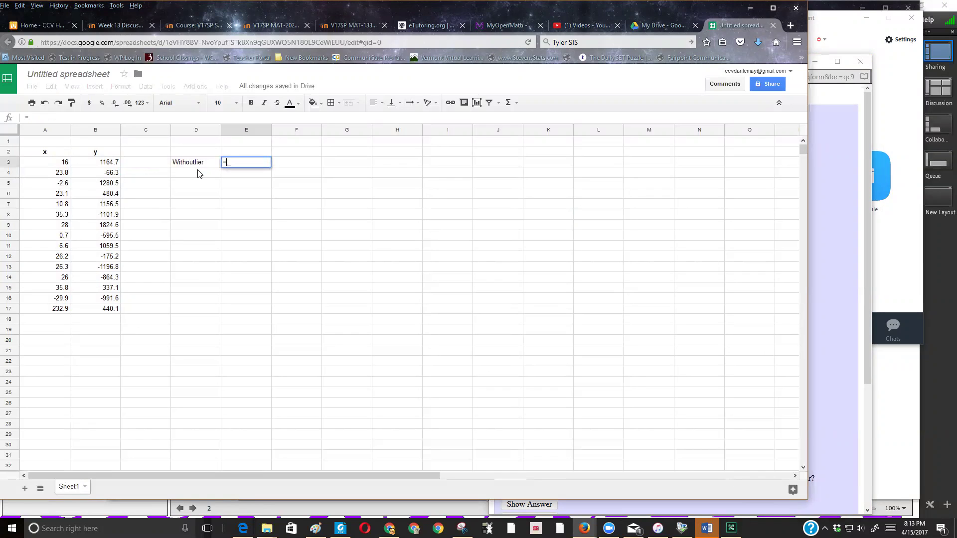
pyautogui.write('corre')
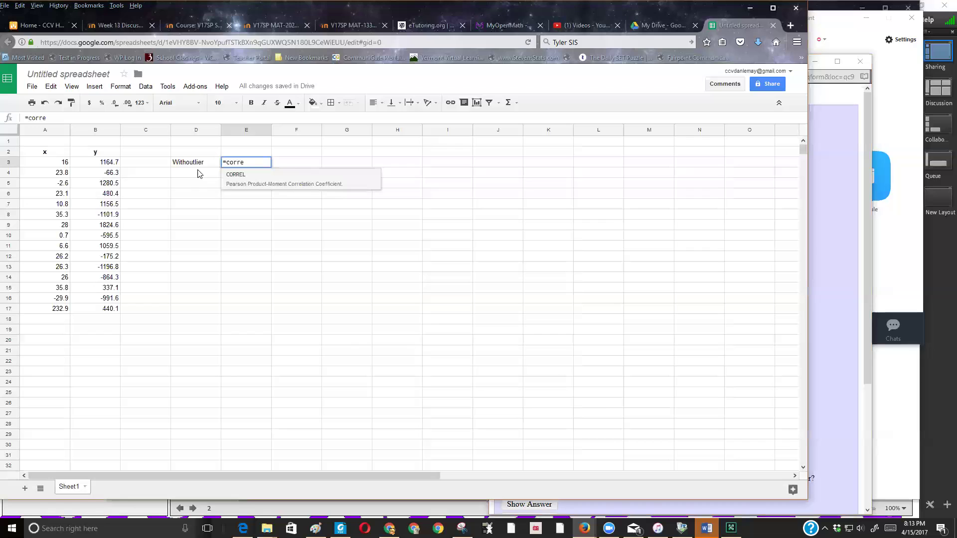
pyautogui.click(236, 175)
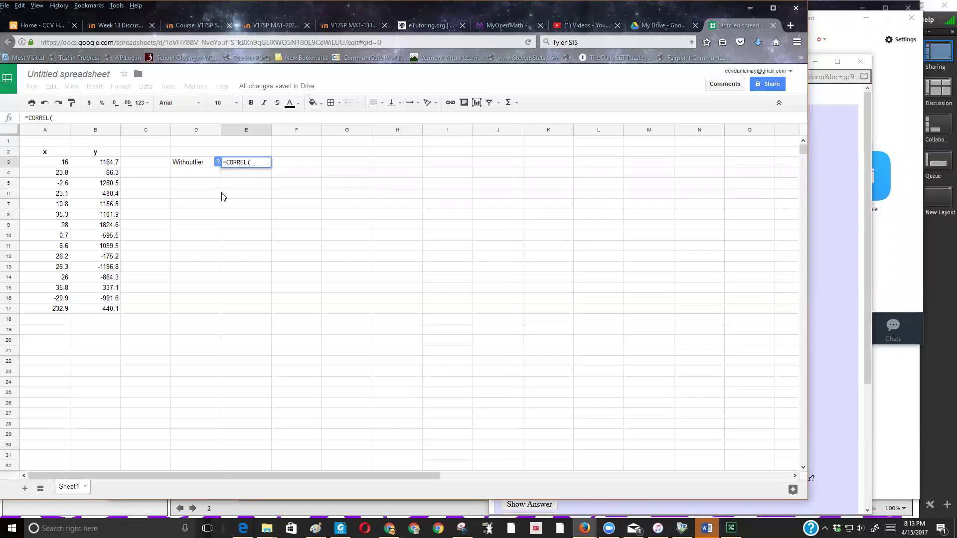
pyautogui.moveTo(107, 167); pyautogui.dragTo(105, 310)
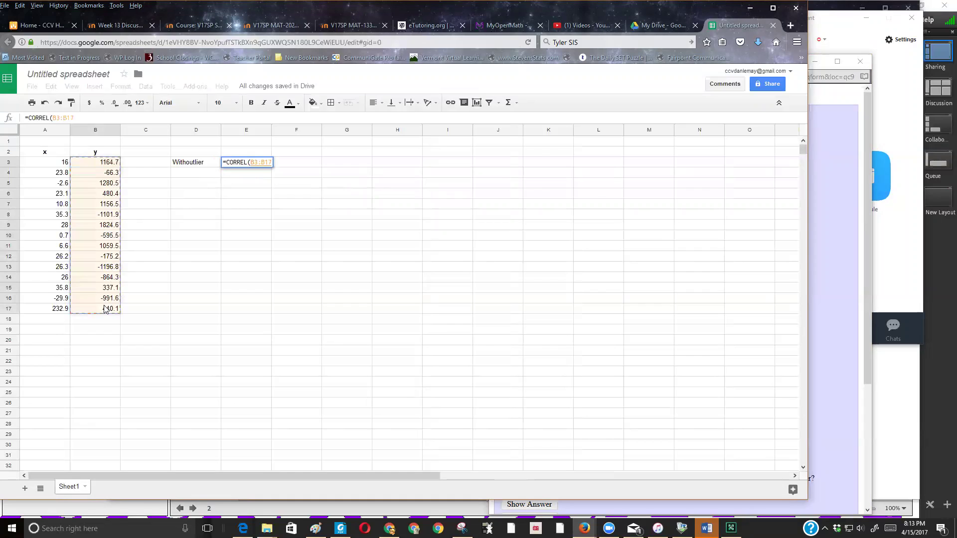
pyautogui.write(',')
pyautogui.moveTo(34, 165); pyautogui.dragTo(37, 316)
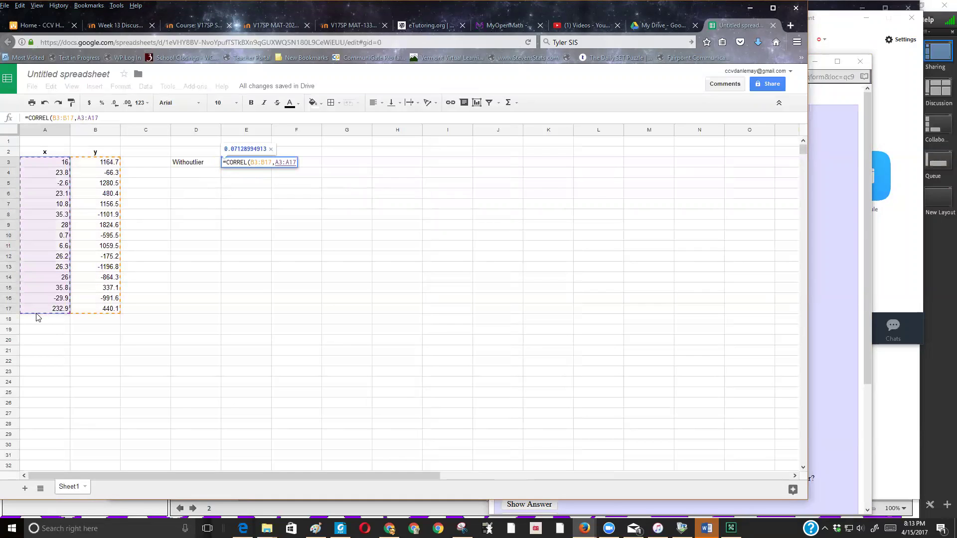
pyautogui.press('Return')
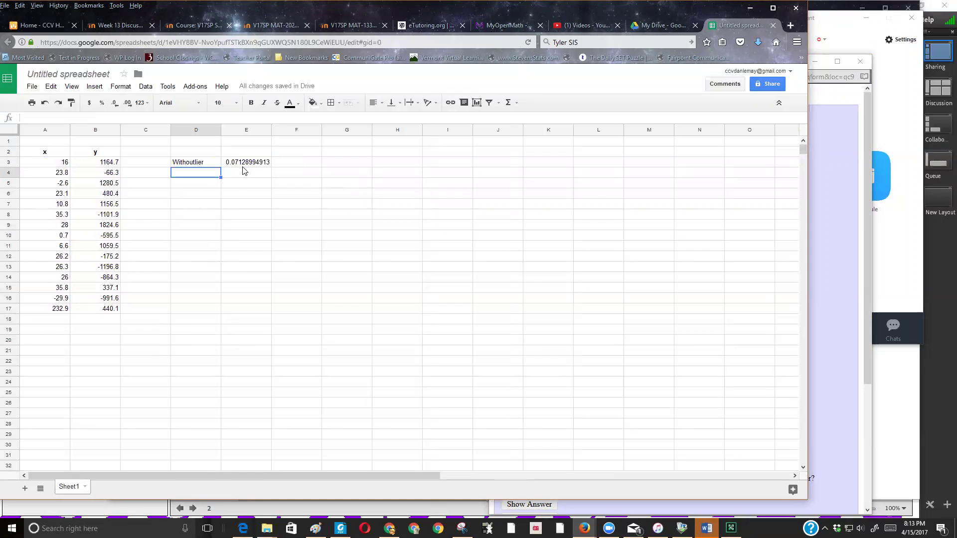
# Create a chart from the data in A3:B17 and choose the recommended scatter chart type
pyautogui.moveTo(48, 165); pyautogui.dragTo(100, 313)
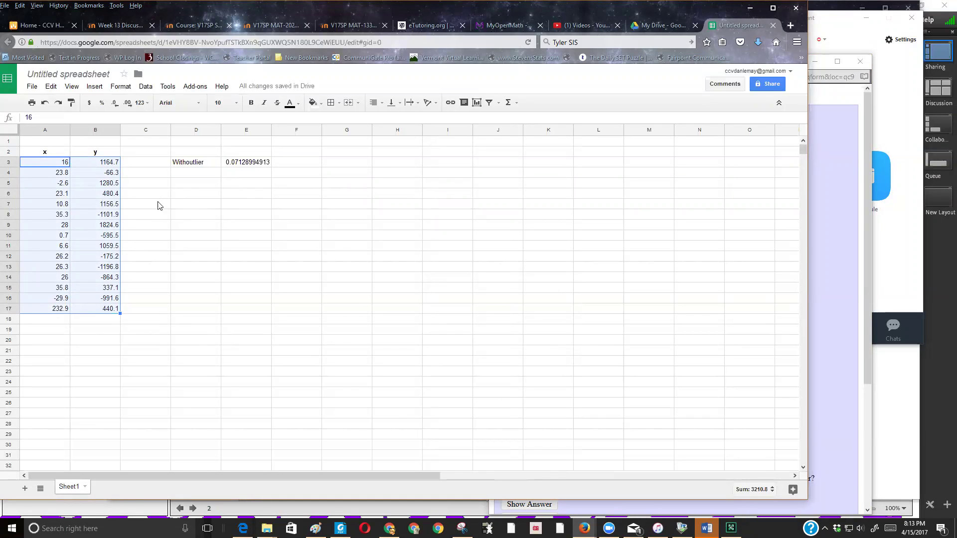
pyautogui.click(98, 89)
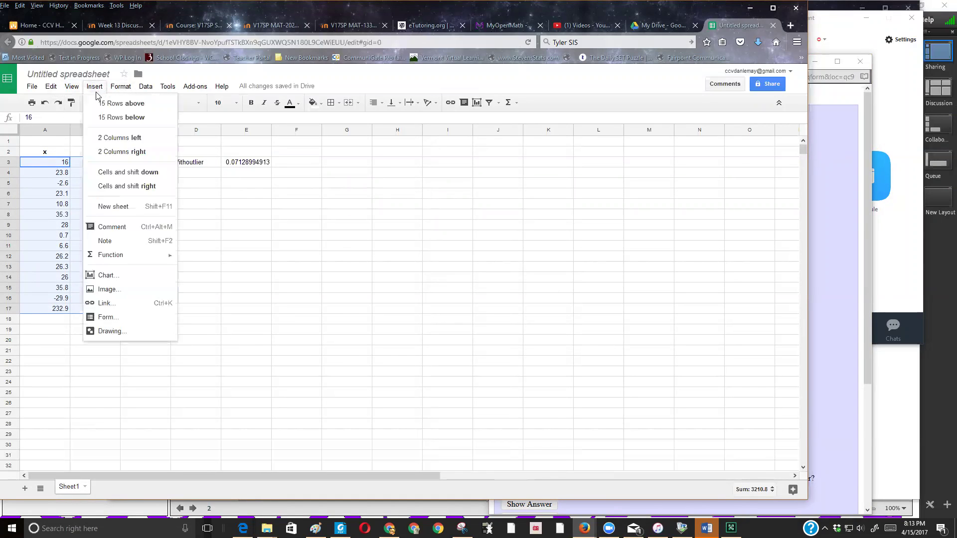
pyautogui.click(128, 280)
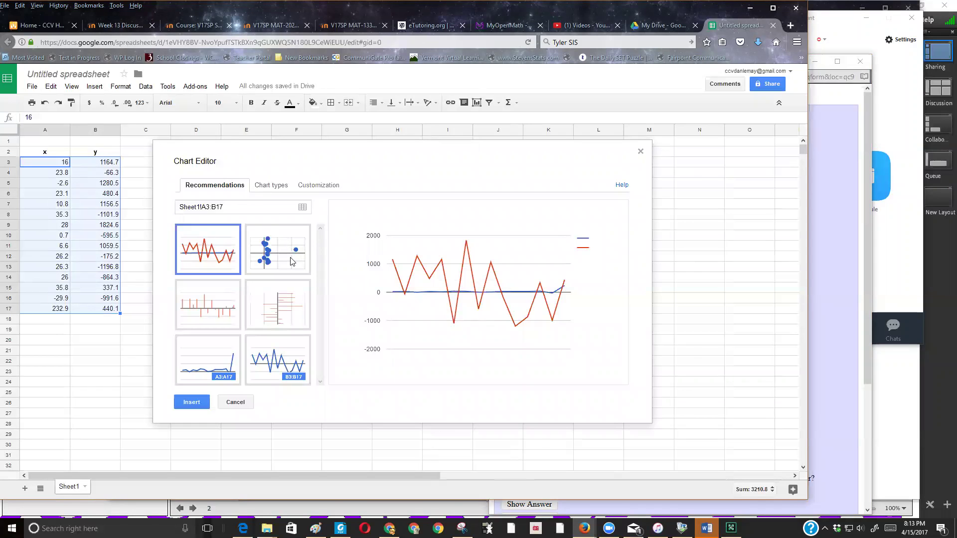
pyautogui.click(293, 262)
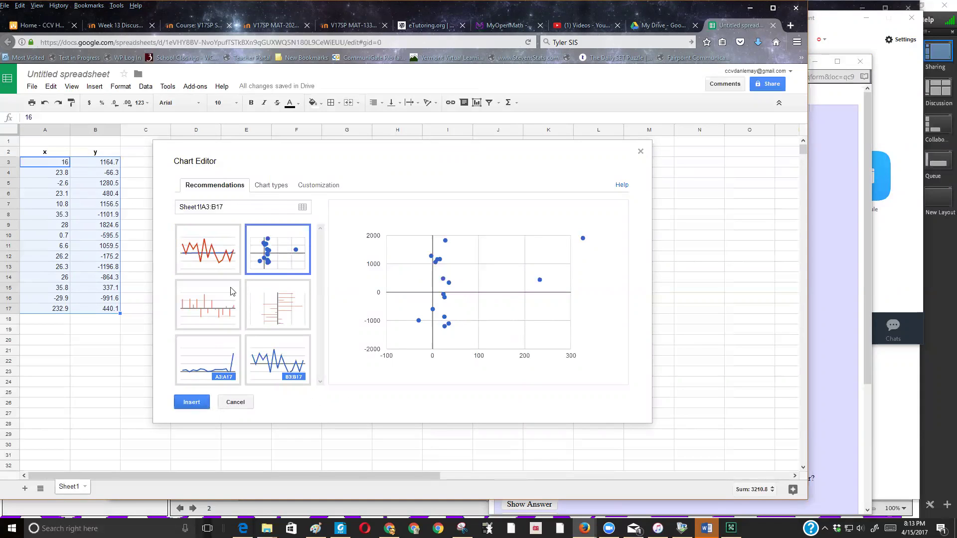
# Set the chart's legend to None and insert the chart, placing it beside the correlation result over columns F to L
pyautogui.click(316, 189)
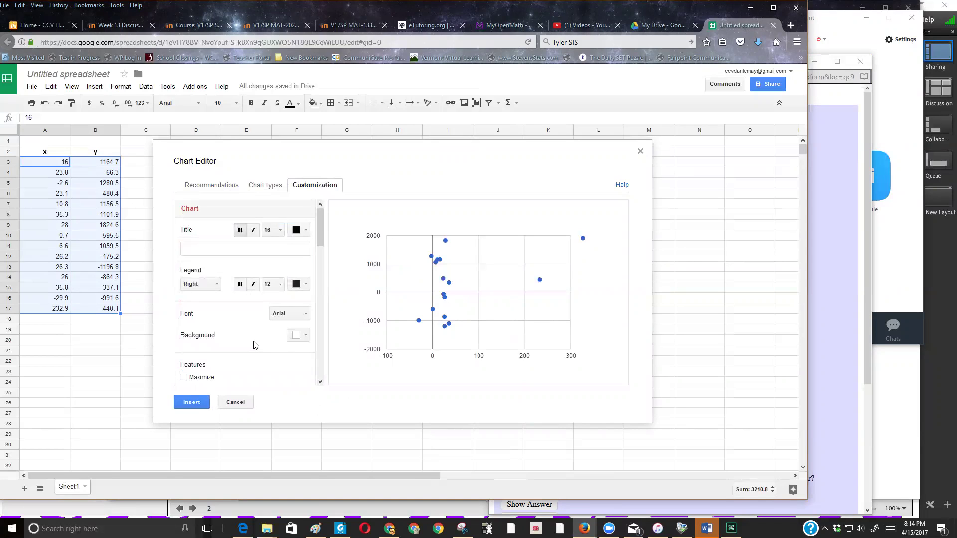
pyautogui.scroll(-2, 252, 349)
pyautogui.scroll(2, 231, 327)
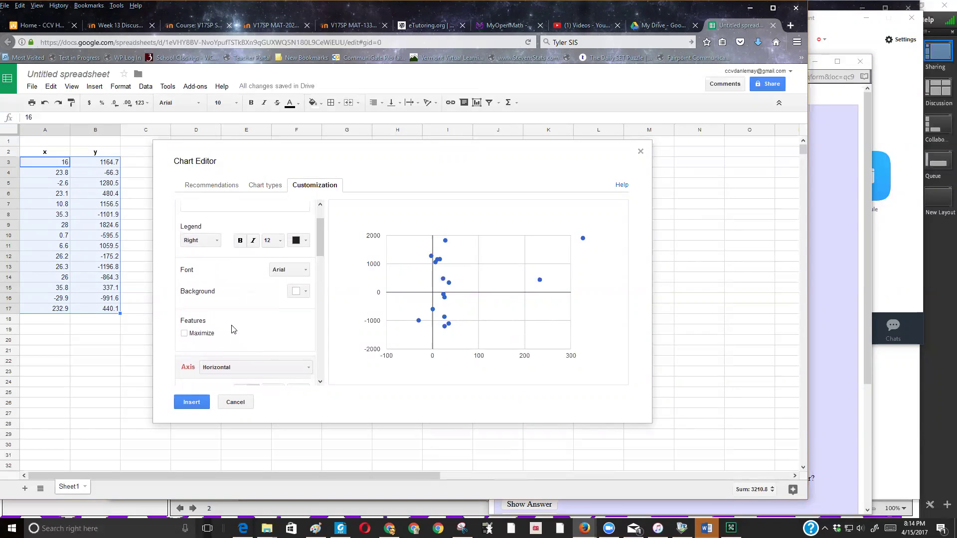
pyautogui.click(202, 285)
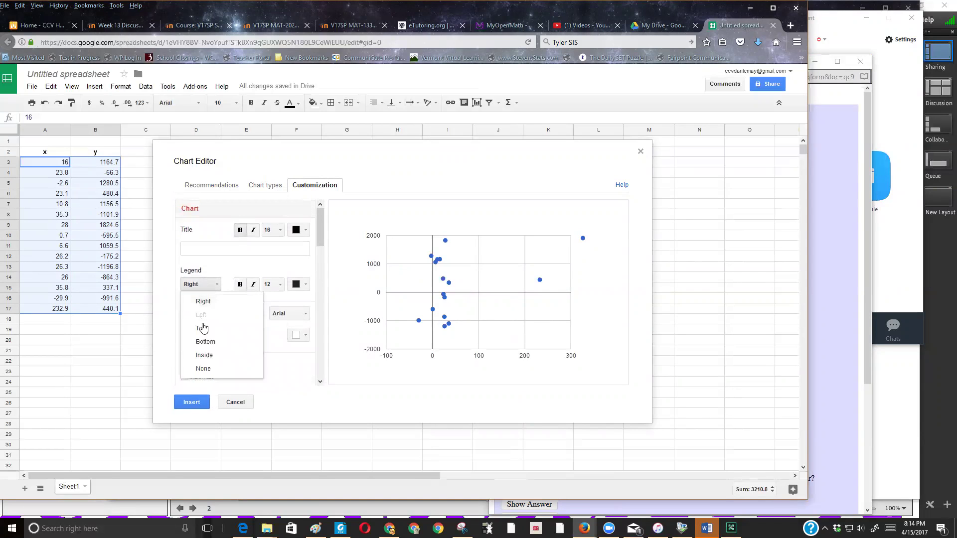
pyautogui.click(219, 370)
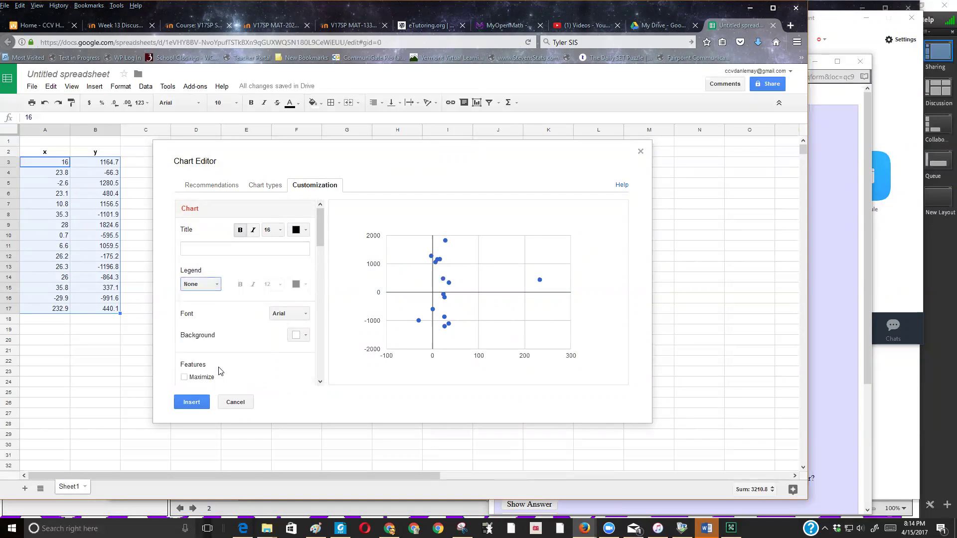
pyautogui.click(195, 410)
pyautogui.moveTo(179, 181); pyautogui.dragTo(470, 160)
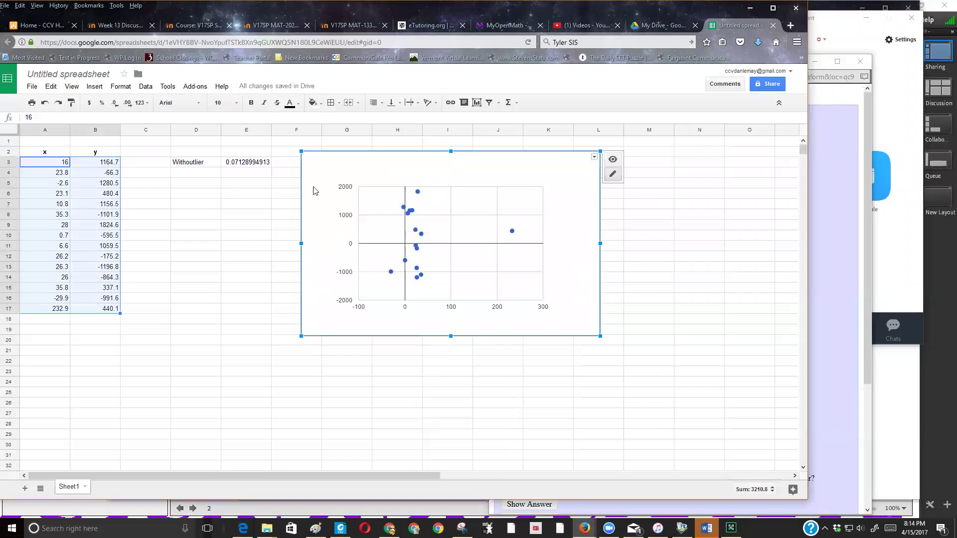
# Check the isolated point in the scatter chart and clear the outlier's x and y values from A17:B17
pyautogui.click(511, 231)
pyautogui.click(512, 232)
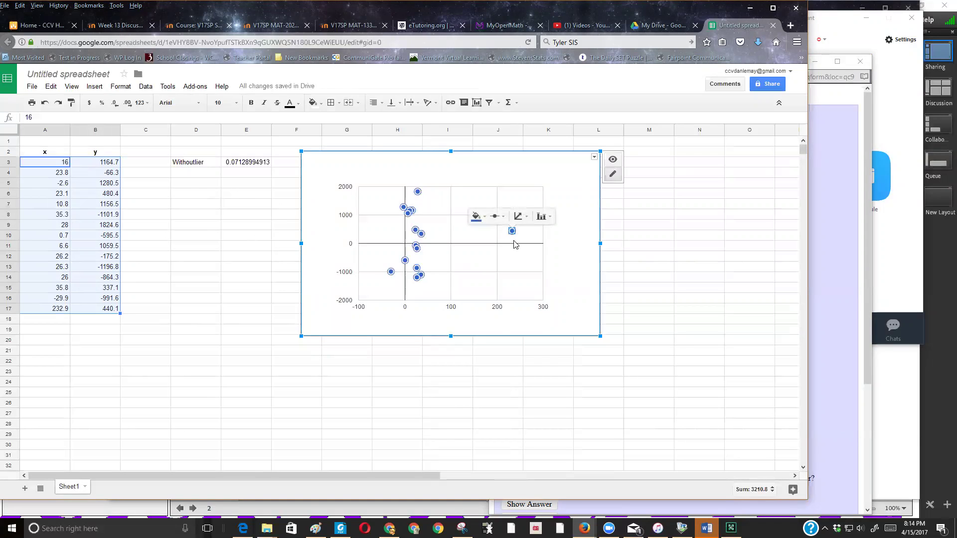
pyautogui.click(568, 272)
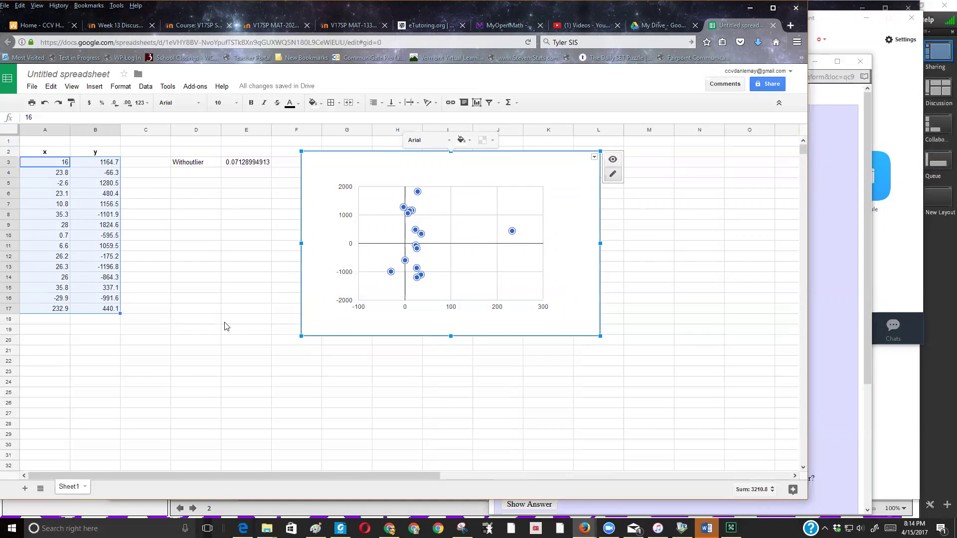
pyautogui.click(56, 310)
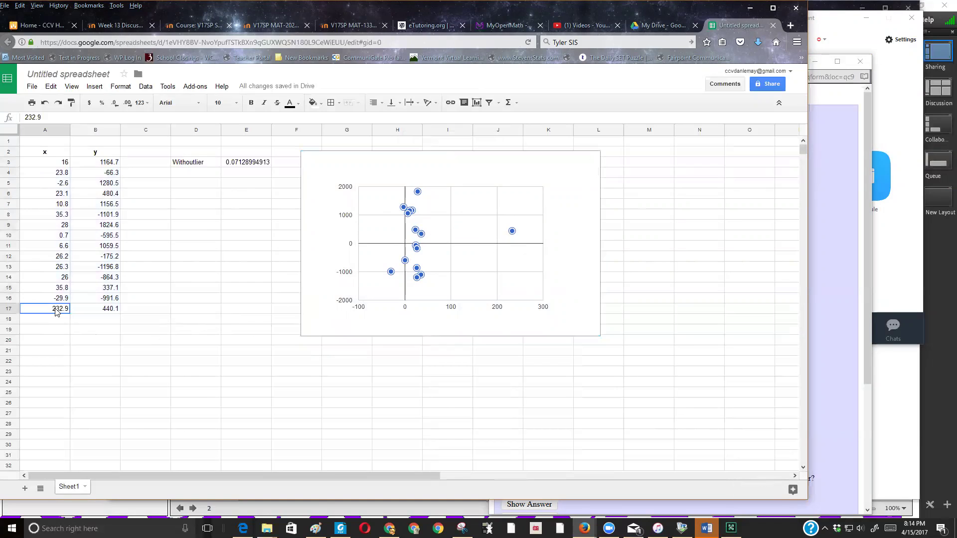
pyautogui.moveTo(59, 311); pyautogui.dragTo(108, 310)
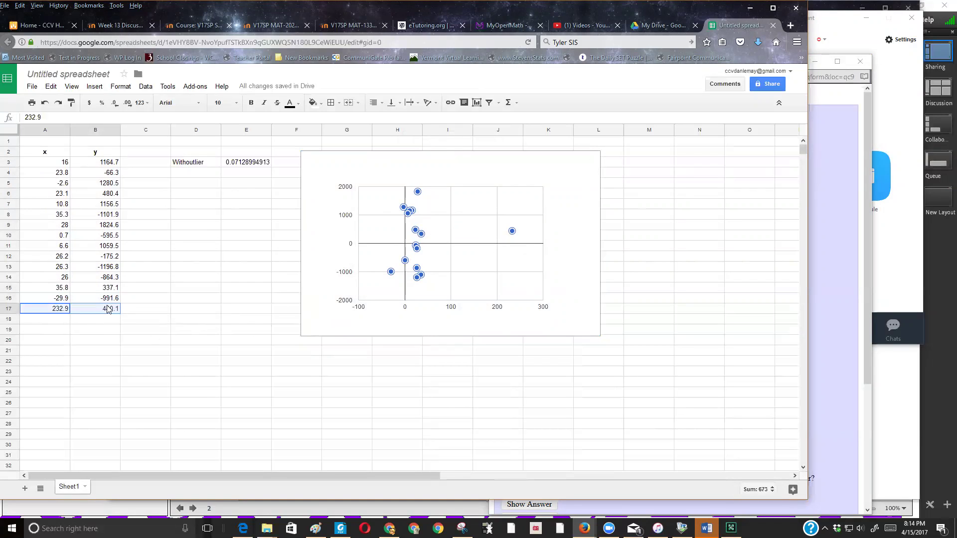
pyautogui.press('Delete')
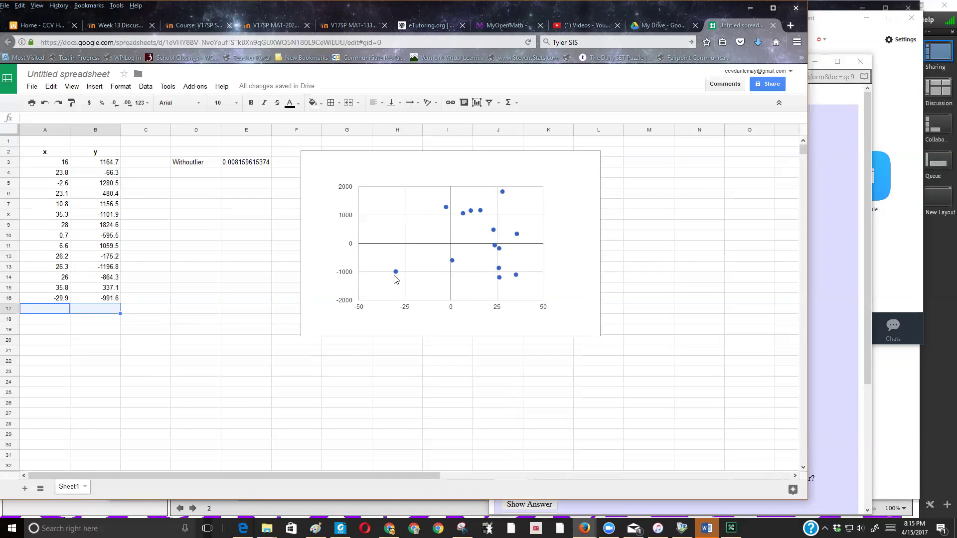
# Enter the label "Without" in cell D4, below the existing correlation label
pyautogui.click(188, 176)
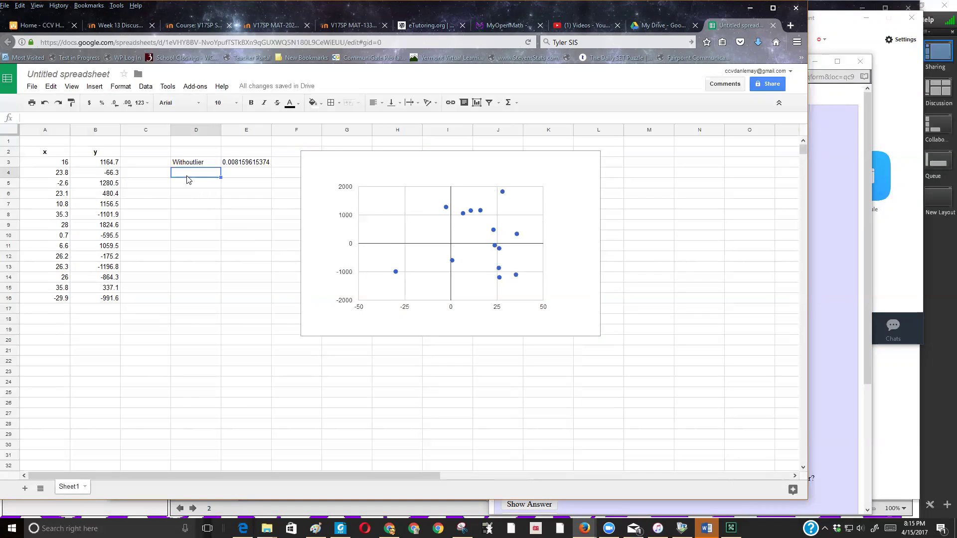
pyautogui.write('Wit')
pyautogui.write('ou')
pyautogui.write('houtlier')
pyautogui.press('Tab')
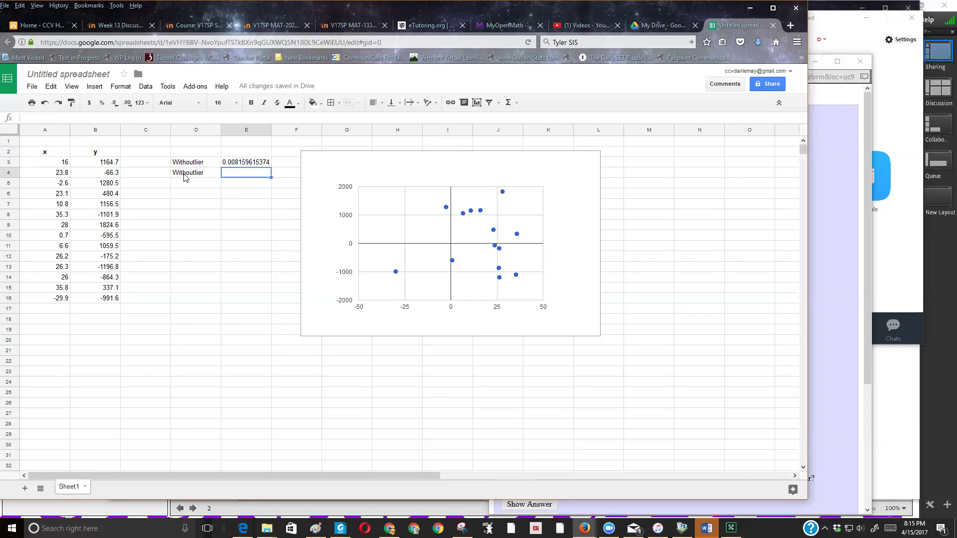
pyautogui.click(195, 176)
pyautogui.doubleClick(211, 173)
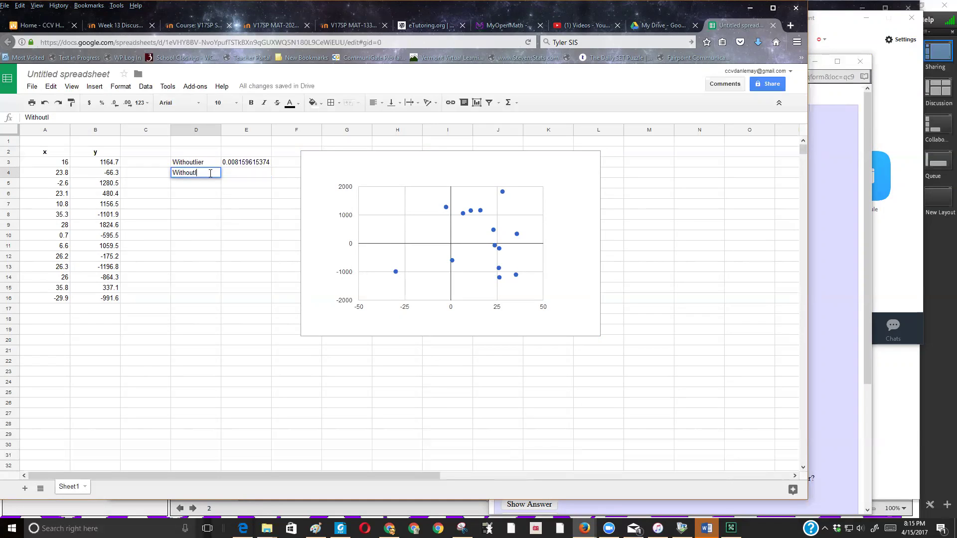
pyautogui.press('Return')
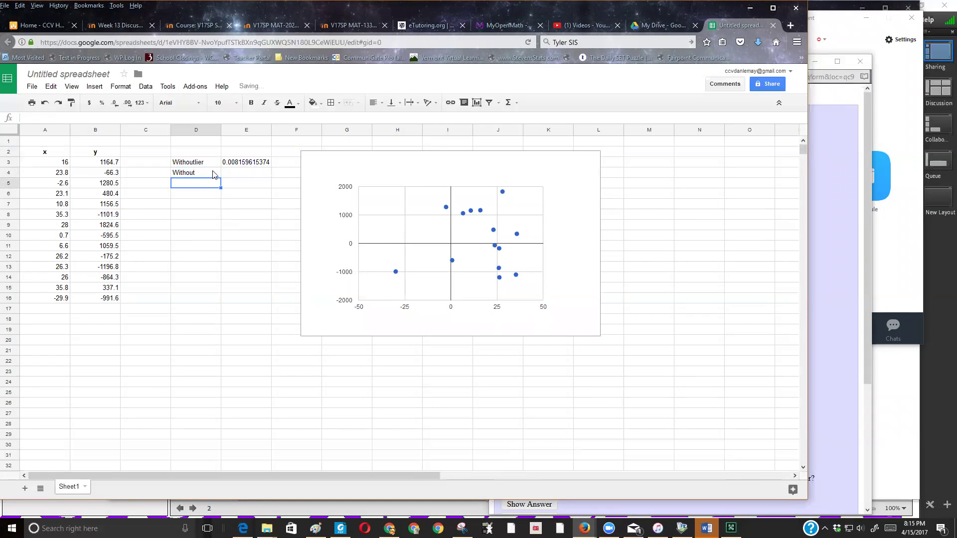
# Calculate the correlation coefficient of the data without the outlier in cell E4 with =CORREL(B3:B16,A3:A16)
pyautogui.click(256, 173)
pyautogui.write('=corr')
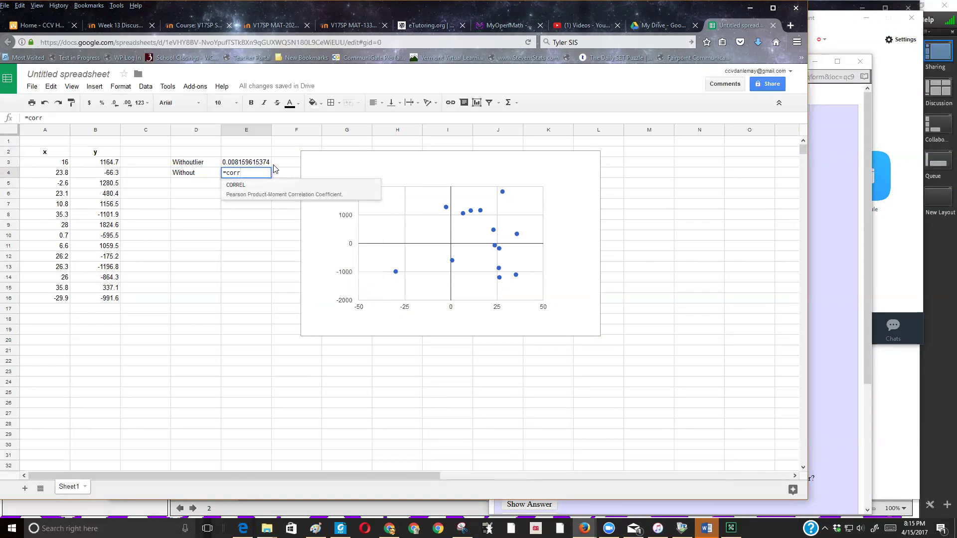
pyautogui.click(241, 189)
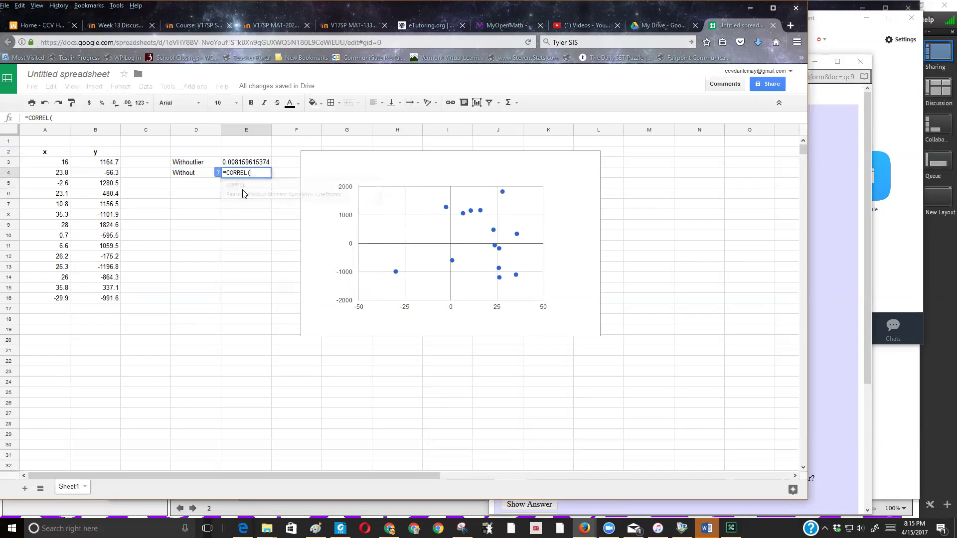
pyautogui.moveTo(97, 166); pyautogui.dragTo(87, 305)
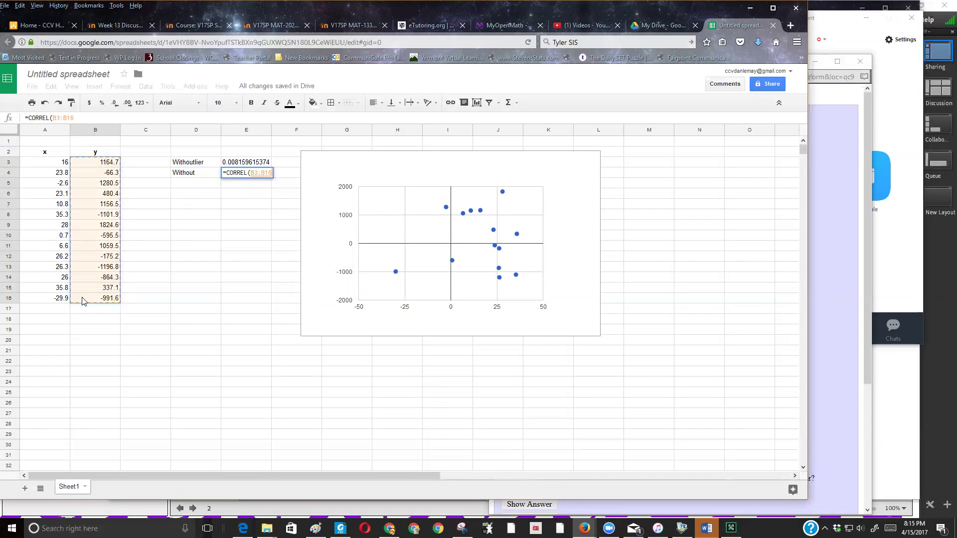
pyautogui.write(',')
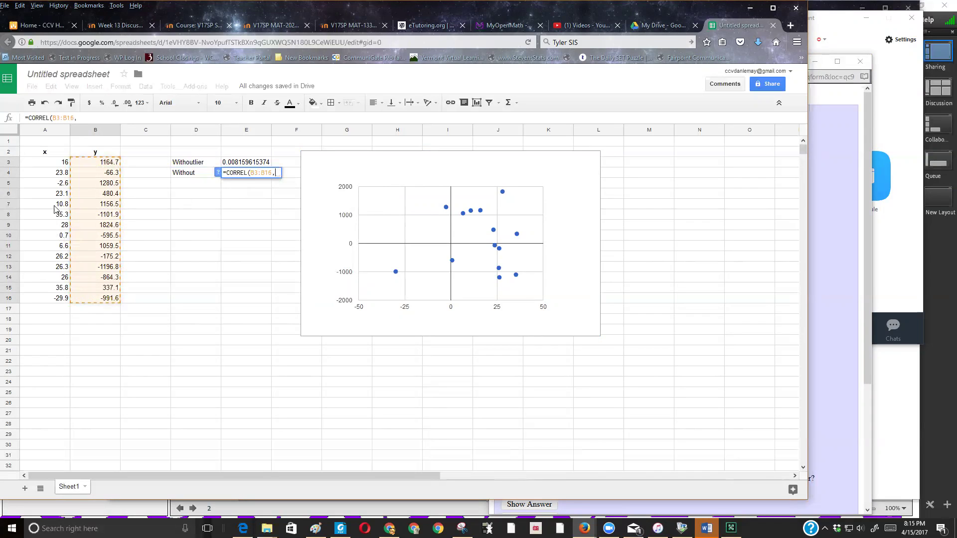
pyautogui.click(64, 162)
pyautogui.moveTo(59, 292); pyautogui.dragTo(57, 304)
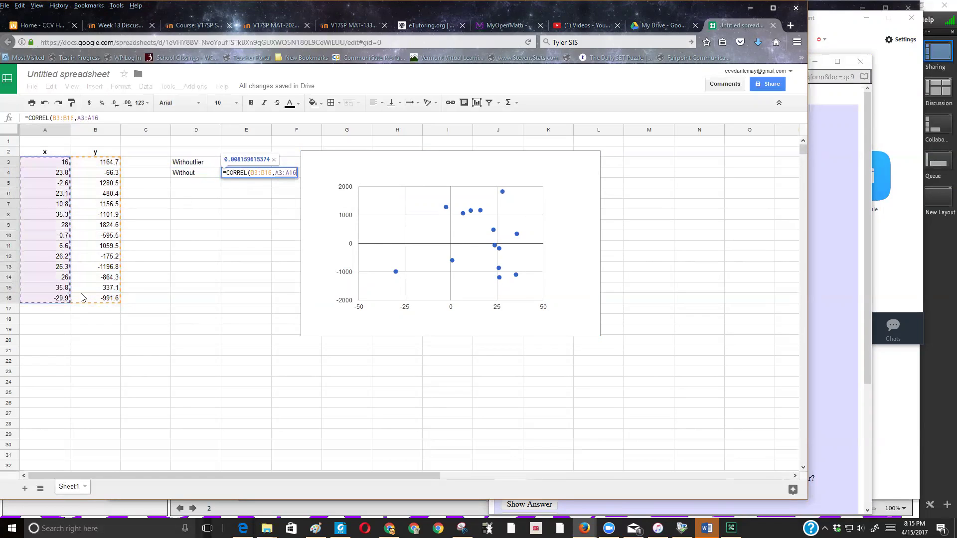
pyautogui.press('Return')
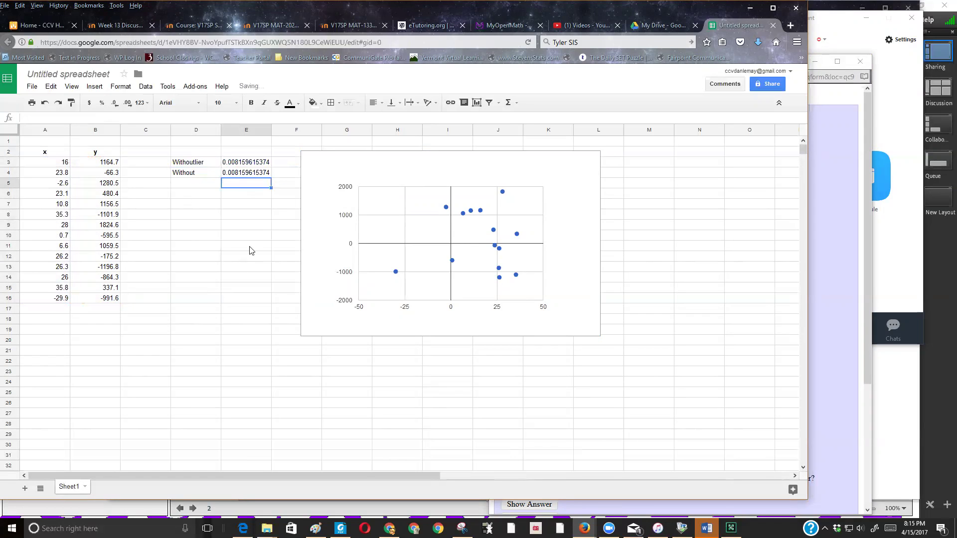
# Compare the ranges used by the correlation formulas in cells E4 and E3
pyautogui.click(246, 165)
pyautogui.click(247, 171)
pyautogui.doubleClick(248, 171)
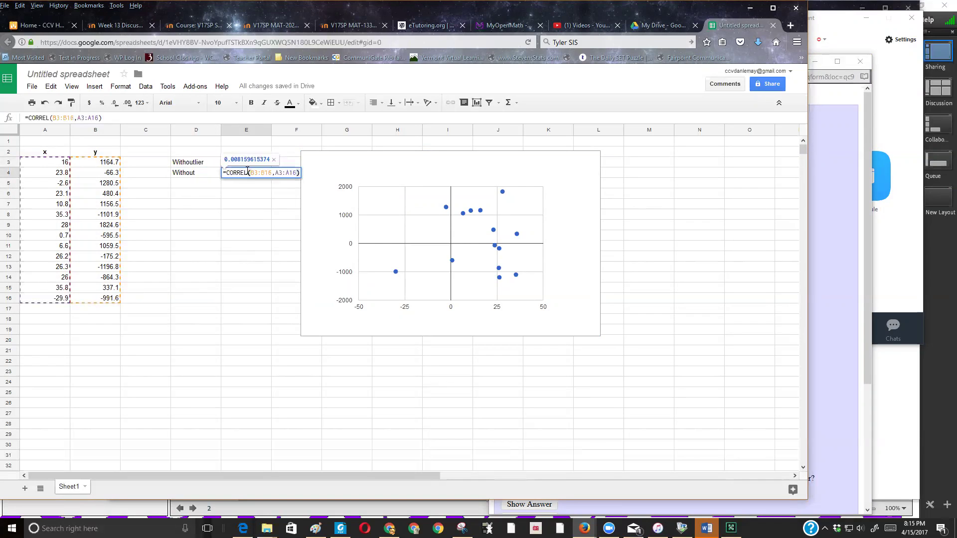
pyautogui.press('Return')
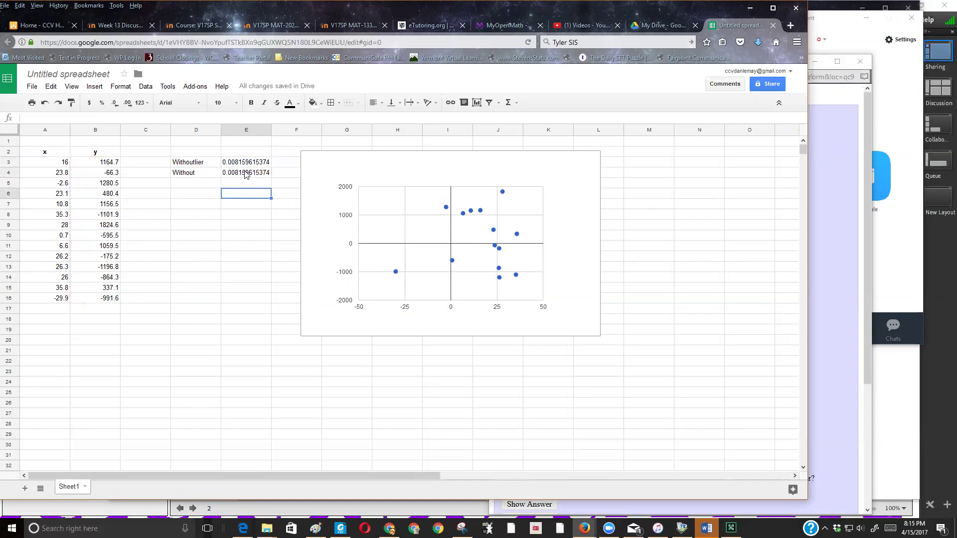
pyautogui.click(244, 162)
pyautogui.doubleClick(244, 162)
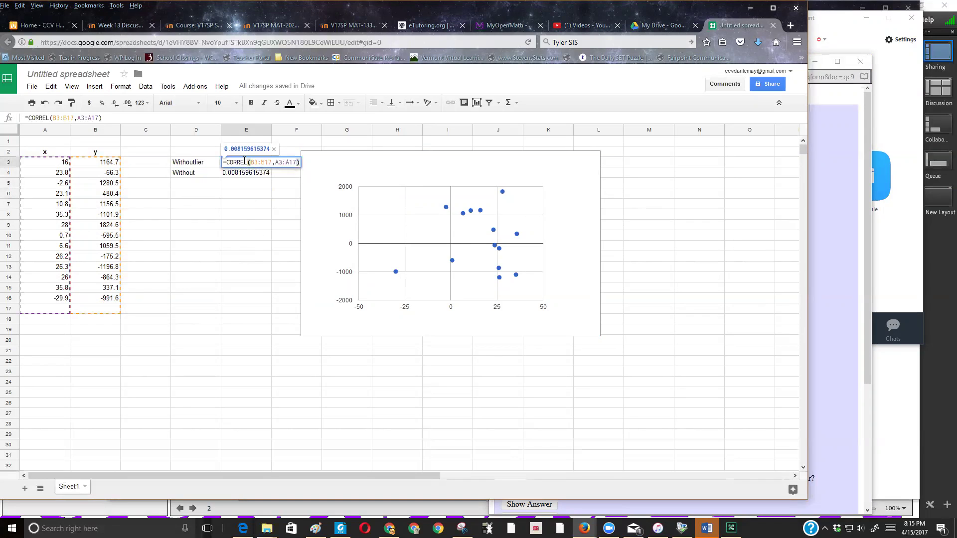
pyautogui.click(248, 220)
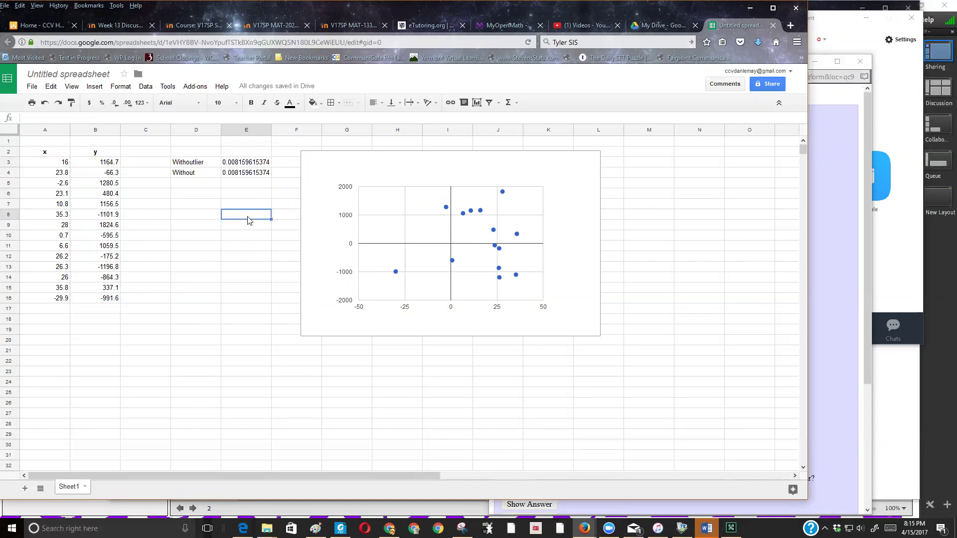
pyautogui.click(239, 162)
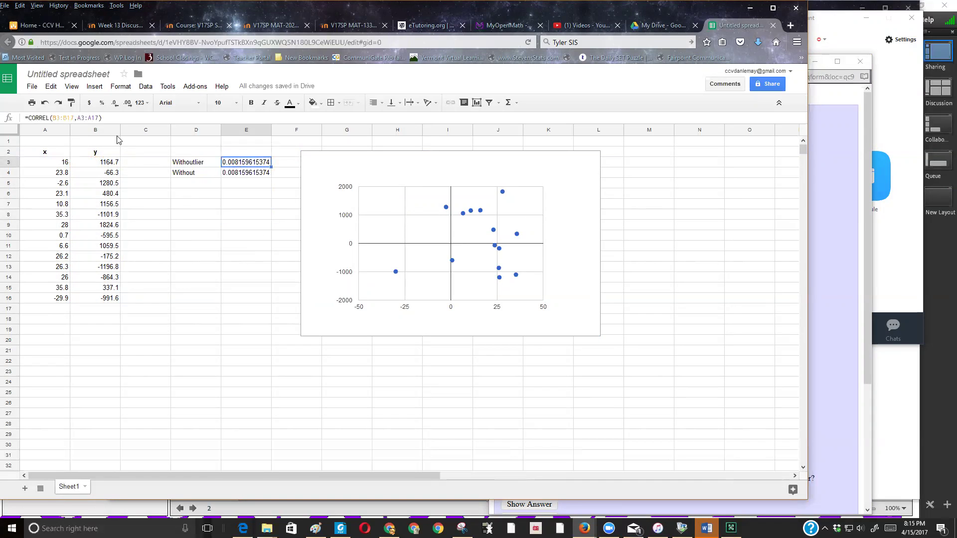
# Undo the correlation formula in E4, the label in D4 and the clearing of the outlier values in A17:B17
pyautogui.click(46, 104)
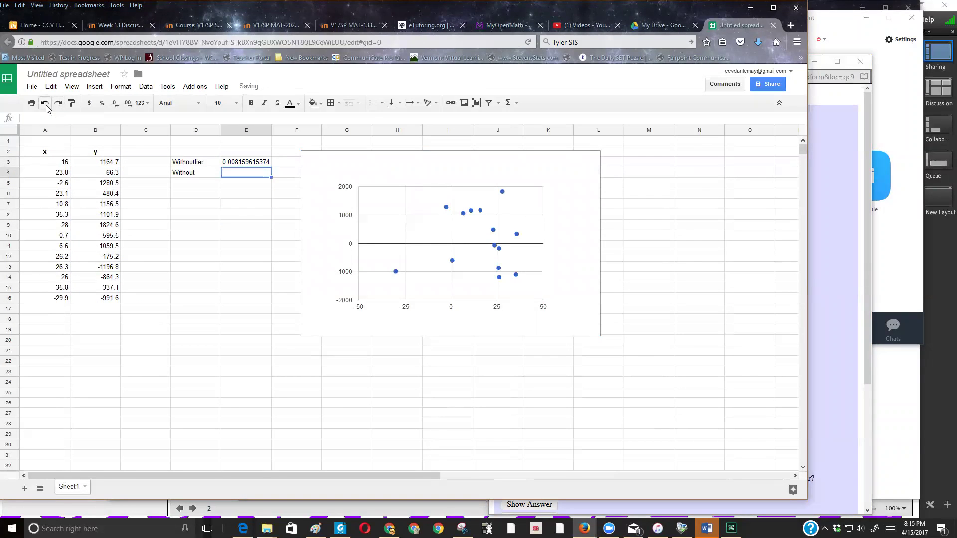
pyautogui.click(46, 105)
pyautogui.click(45, 104)
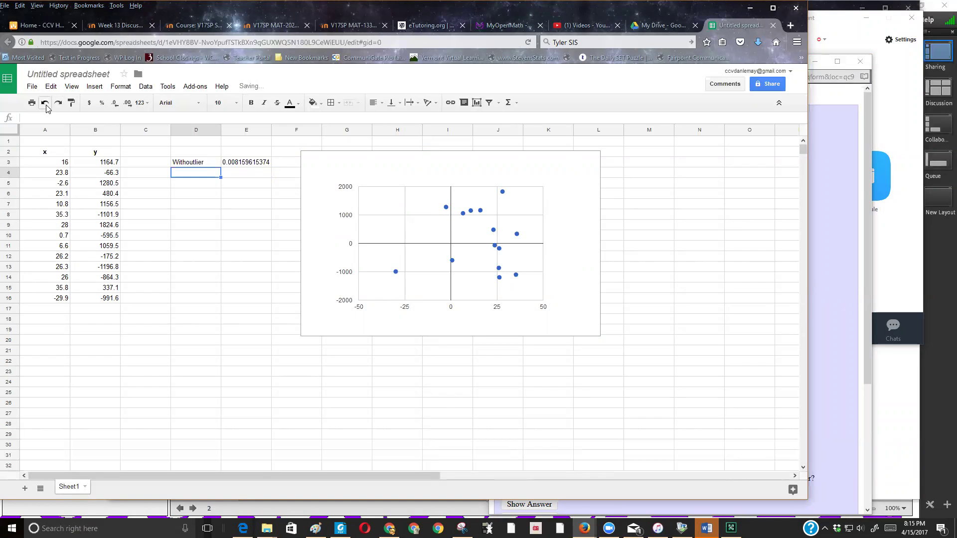
pyautogui.click(45, 103)
pyautogui.click(237, 269)
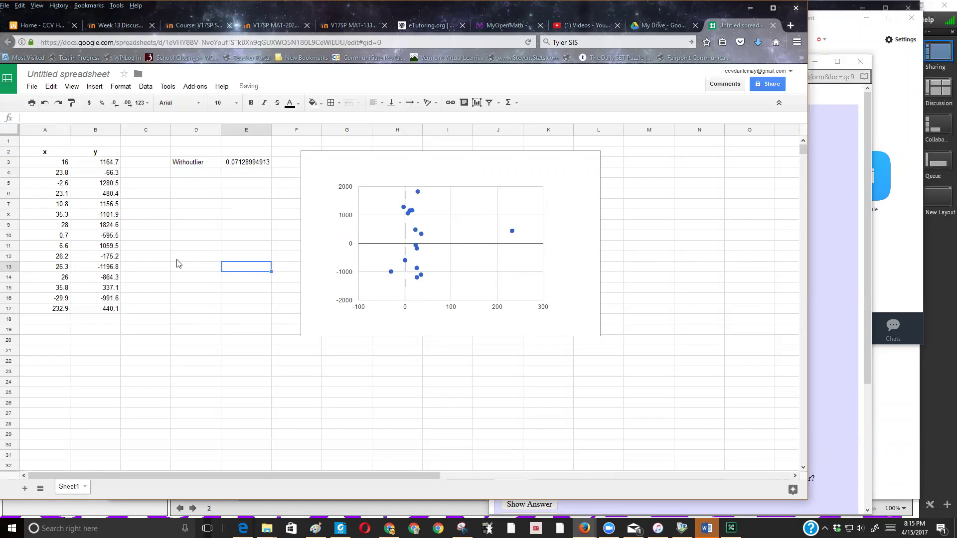
# Copy the x and y data with headers from A2:B17 and paste the copy below the original, starting at A19
pyautogui.click(45, 154)
pyautogui.moveTo(75, 166); pyautogui.dragTo(106, 311)
pyautogui.hotkey('ctrl', 'c')
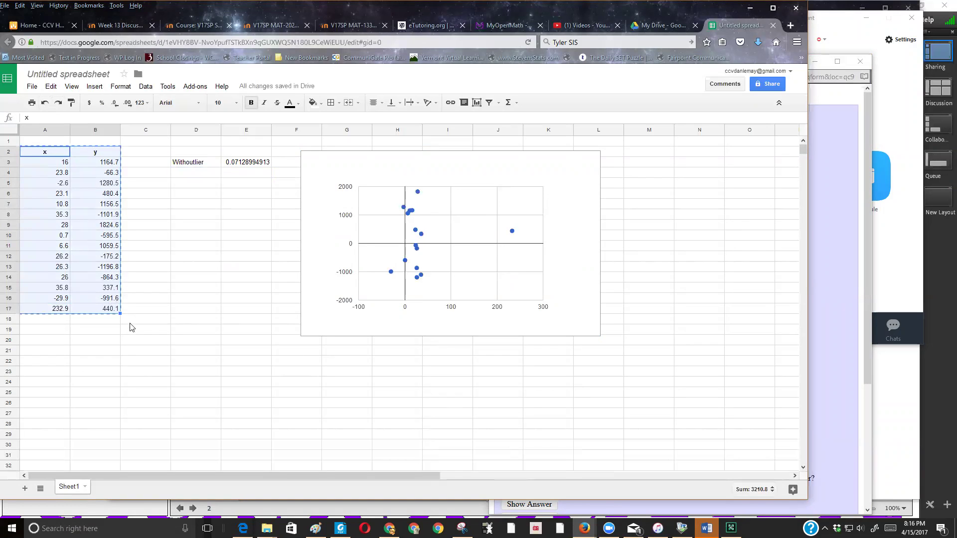
pyautogui.click(65, 335)
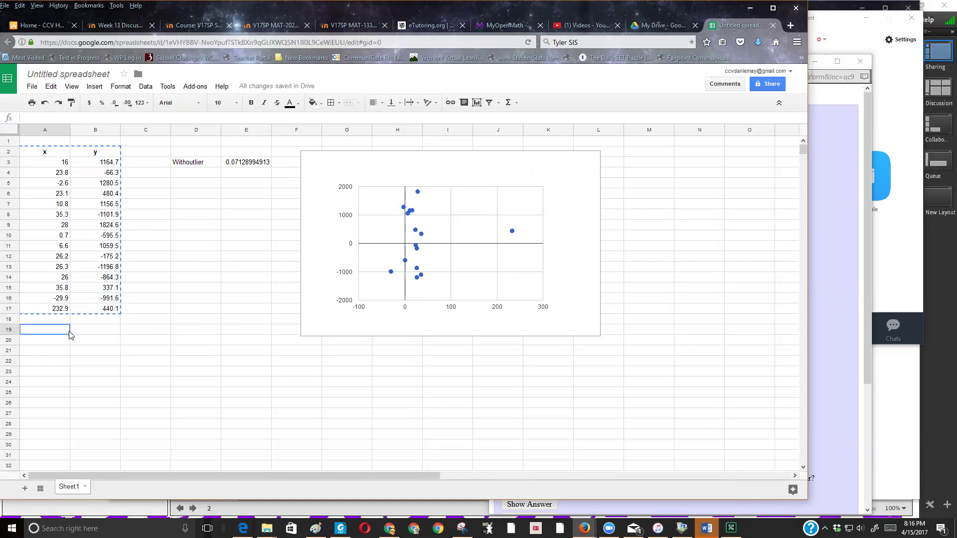
pyautogui.hotkey('ctrl', 'v')
# Clear the outlier's x and y values from A34:B34 in the copied data set
pyautogui.scroll(-6, 100, 319)
pyautogui.moveTo(100, 302); pyautogui.dragTo(46, 303)
pyautogui.press('Delete')
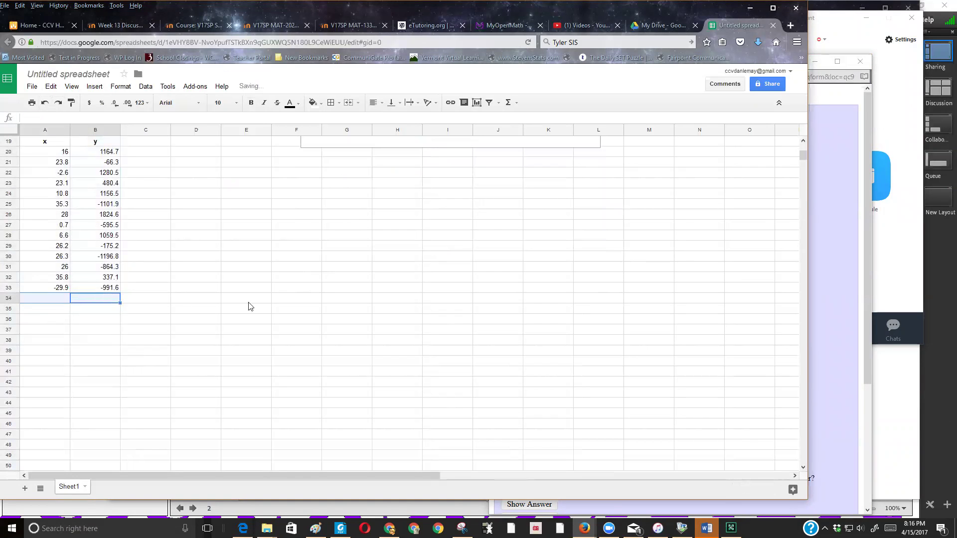
pyautogui.click(254, 299)
# Calculate the correlation coefficient of the copied data without the outlier in cell E4 with =CORREL(B20:B33,A20:A33)
pyautogui.scroll(6, 254, 299)
pyautogui.scroll(-3, 134, 316)
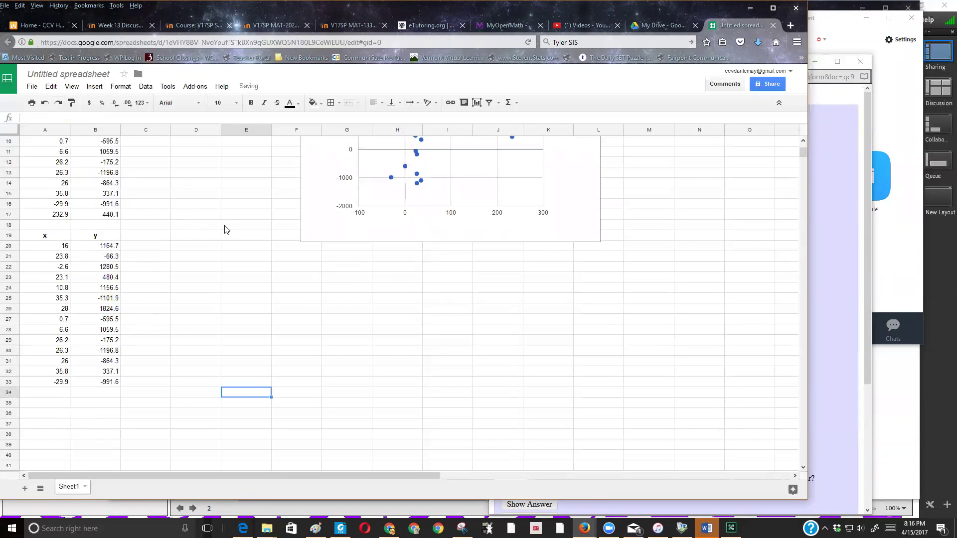
pyautogui.scroll(3, 227, 224)
pyautogui.click(242, 174)
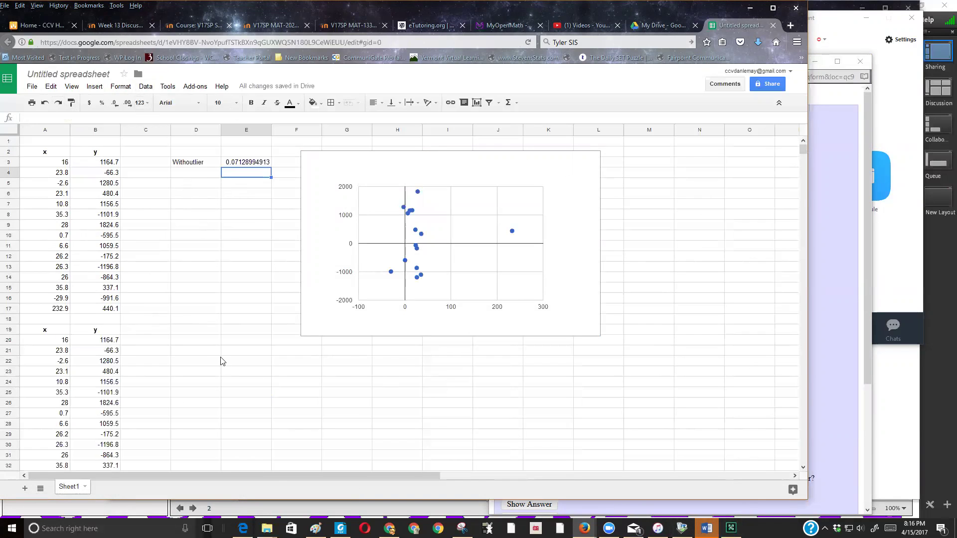
pyautogui.write('=corre')
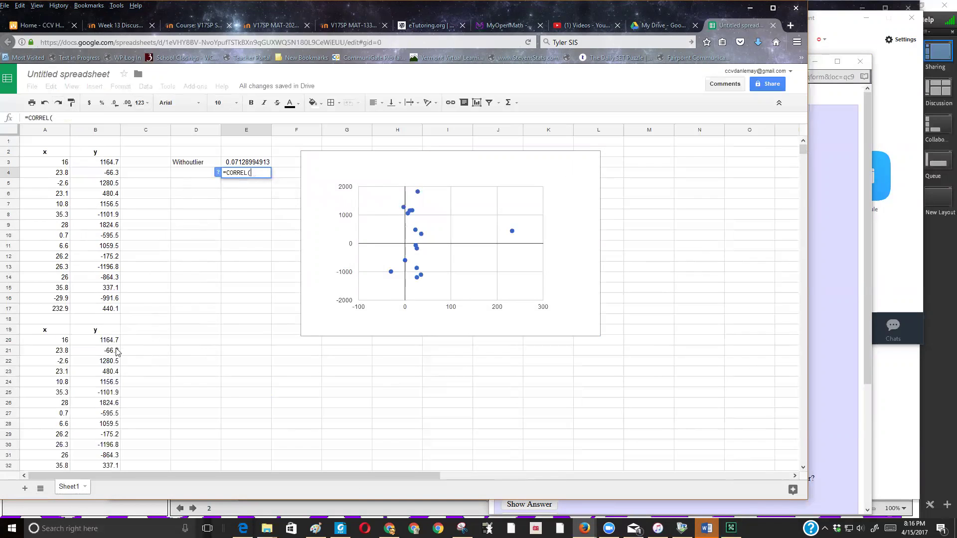
pyautogui.moveTo(110, 344); pyautogui.dragTo(92, 434)
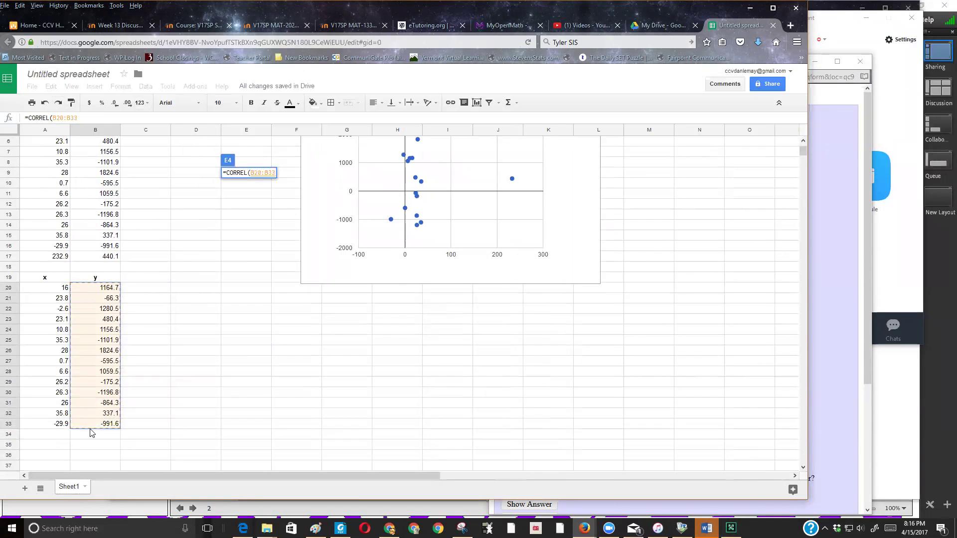
pyautogui.write(',')
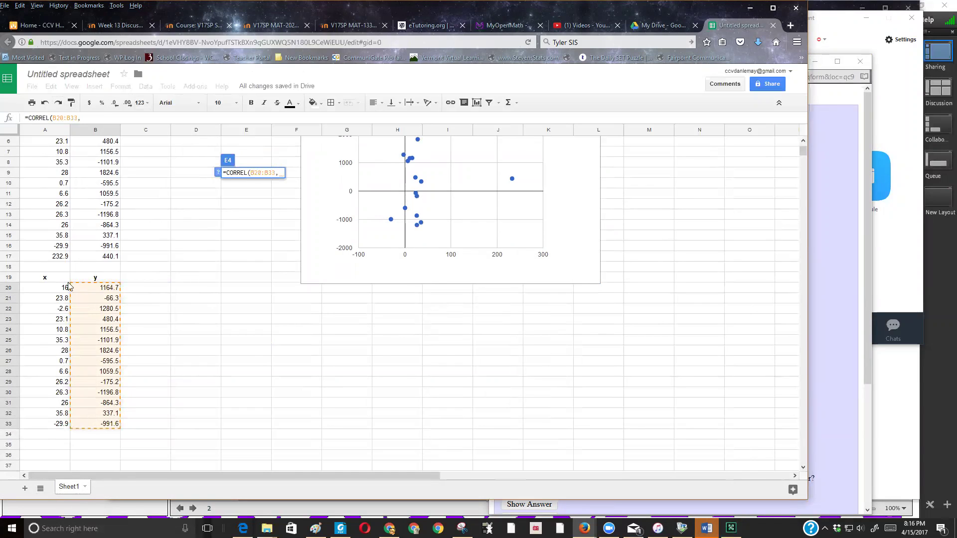
pyautogui.moveTo(47, 292); pyautogui.dragTo(50, 425)
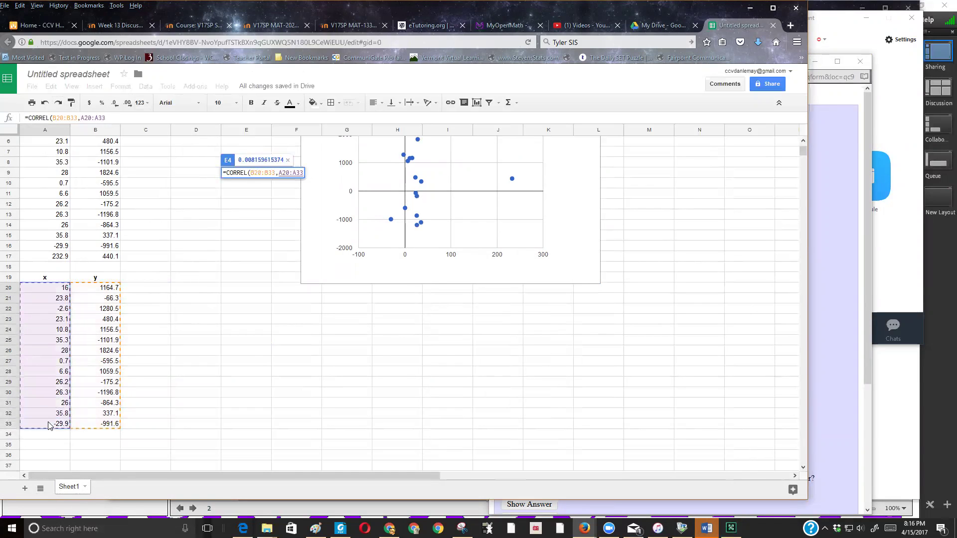
pyautogui.press('Return')
pyautogui.scroll(2, 256, 324)
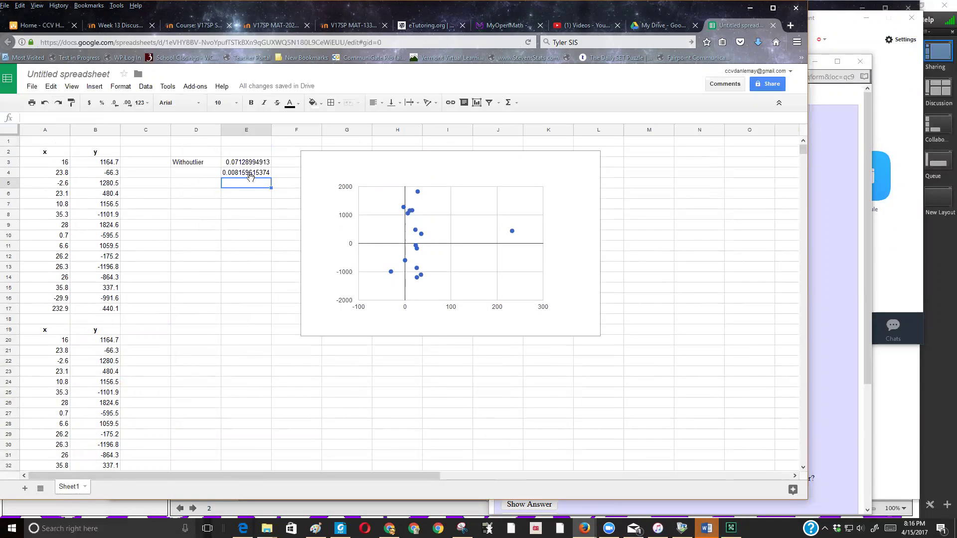
# Check the isolated point in the scatter chart and select cell D4 beside the second correlation result
pyautogui.click(513, 236)
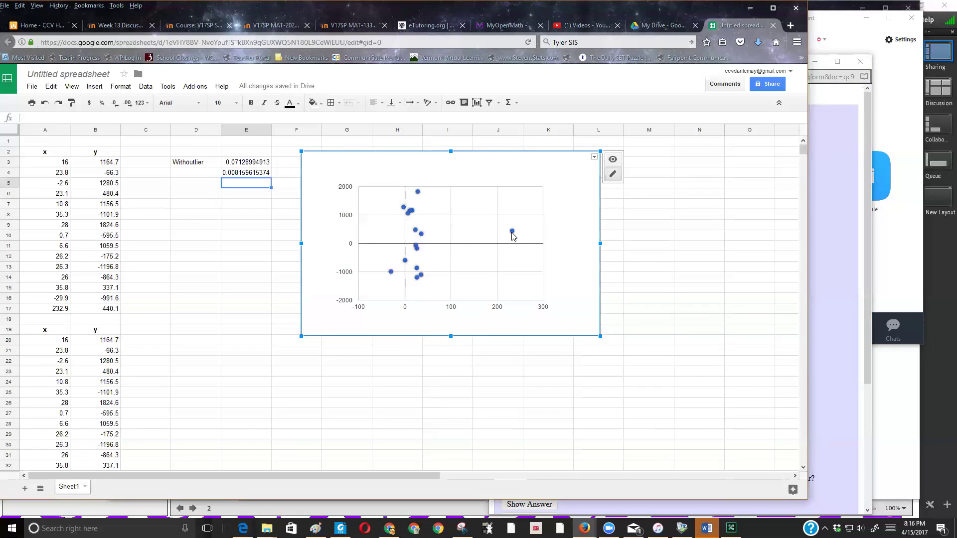
pyautogui.click(204, 173)
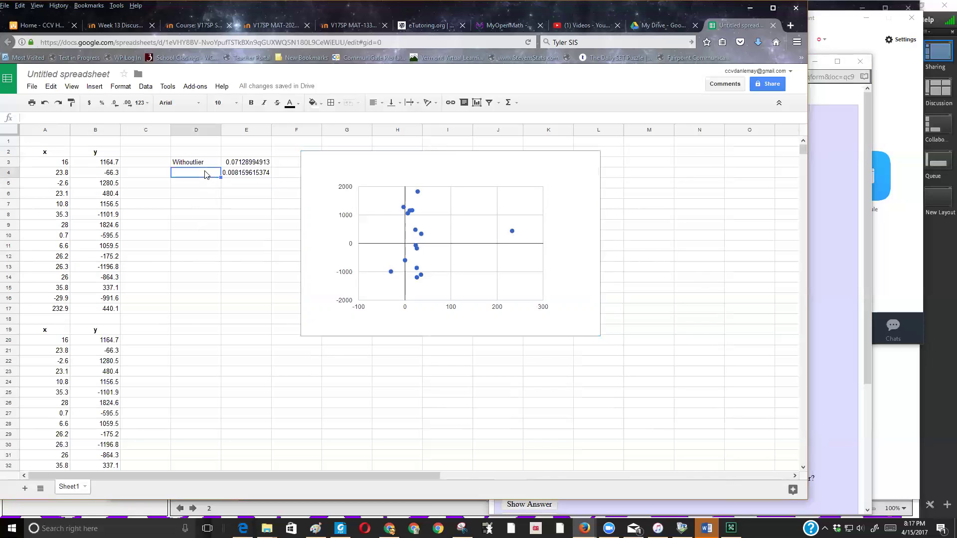